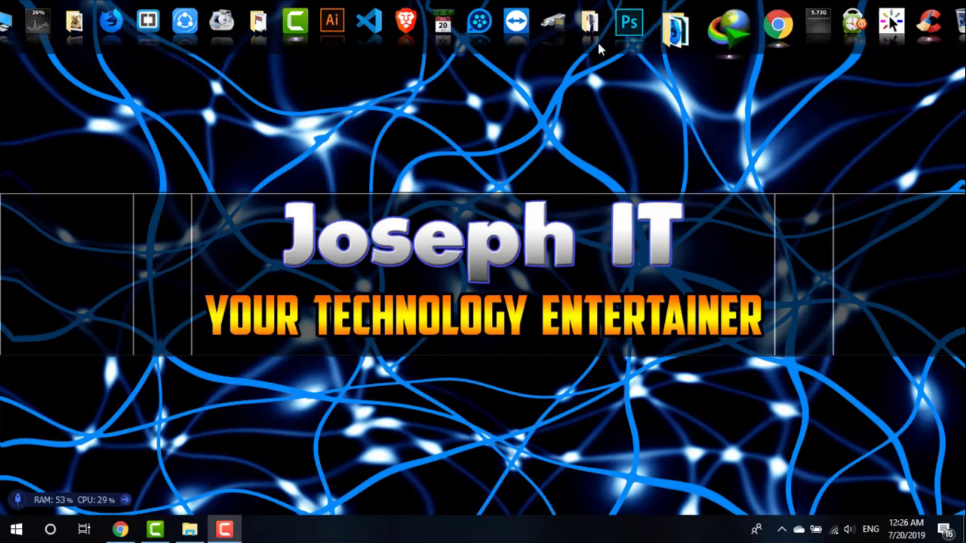
Launch WiNToBootic with drive I: as target and enable Quick Format.
left_click(585, 46)
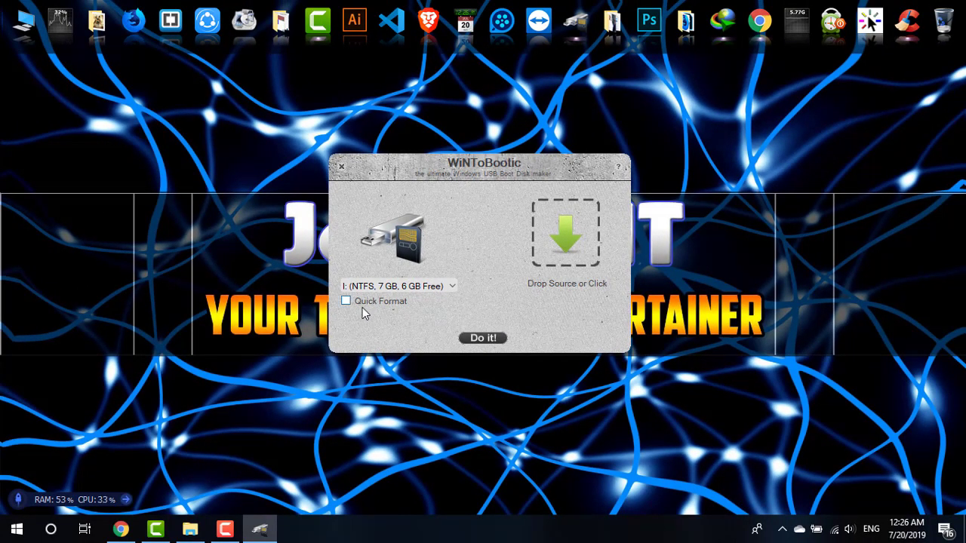
left_click(365, 302)
Quick-format drive I:, confirming the 'Are you sure?' prompt and the removable disk warning.
left_click(480, 339)
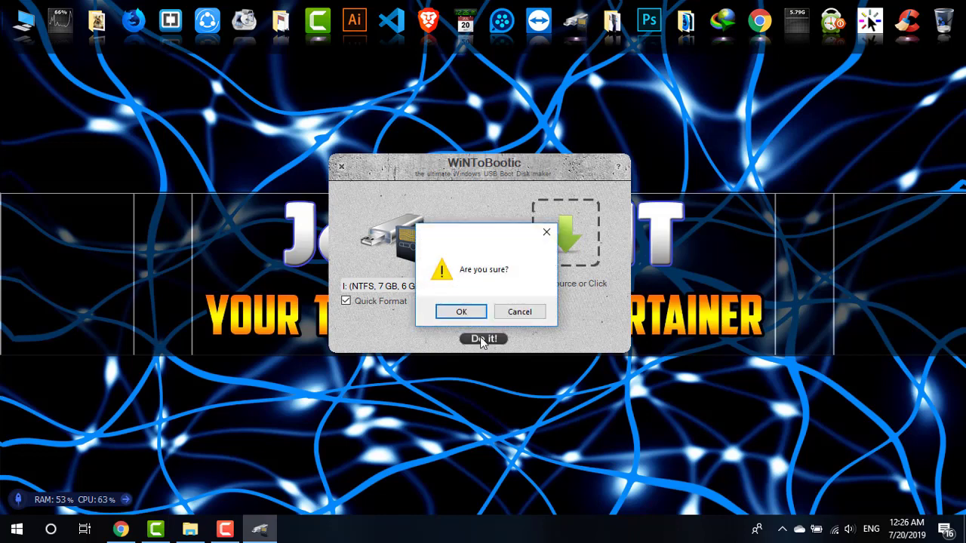
left_click(468, 315)
left_click(500, 314)
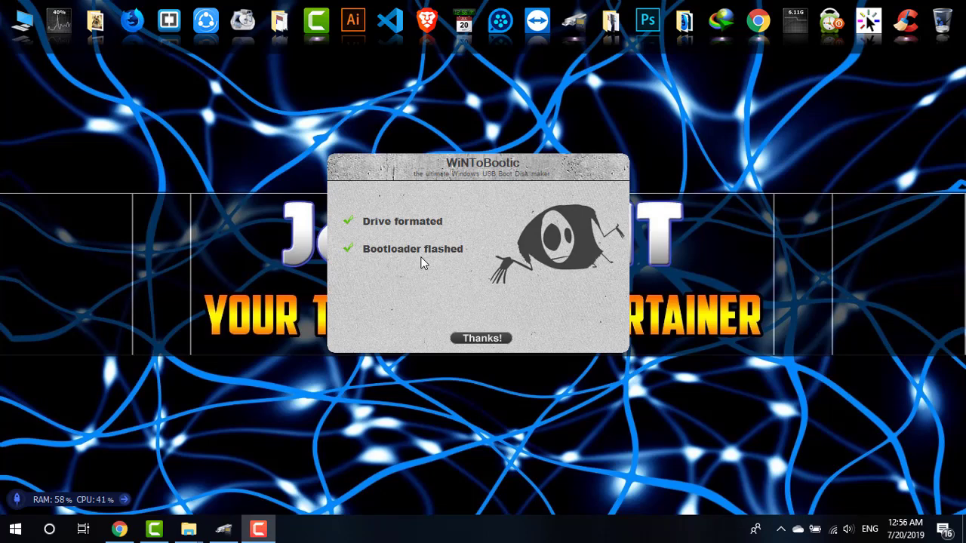
Dismiss the completion notice and move the WiNToBootic window to the lower left.
left_click(480, 340)
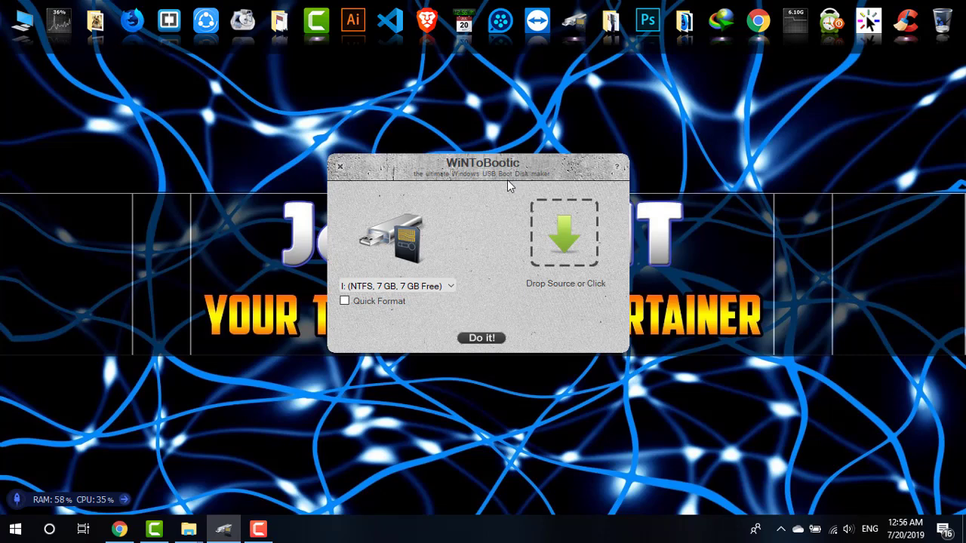
left_click_drag(507, 177, 450, 195)
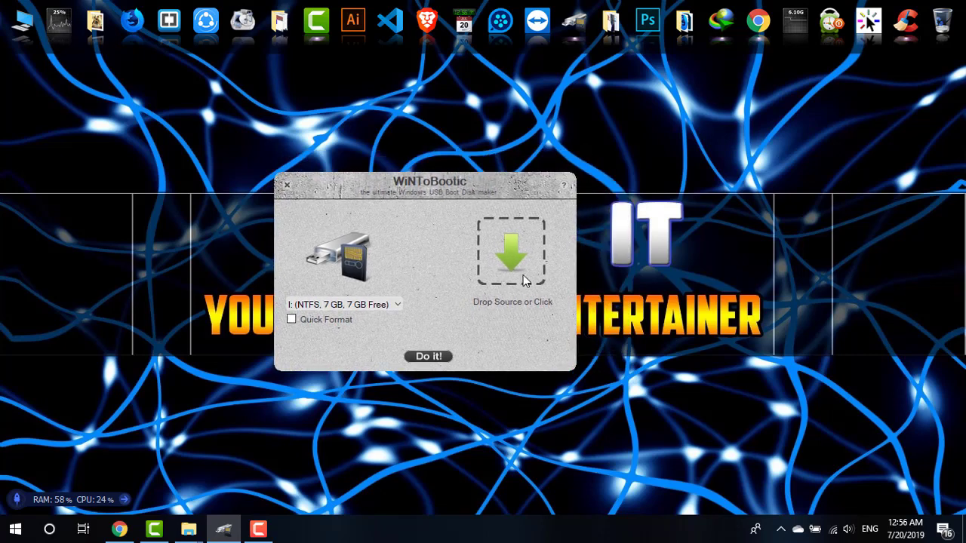
left_click_drag(441, 191, 335, 200)
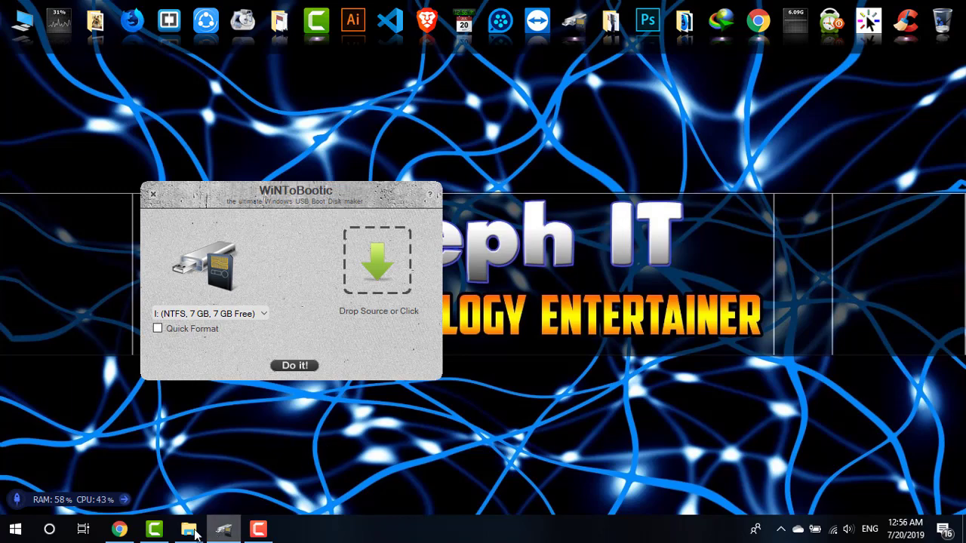
mouse_move(188, 529)
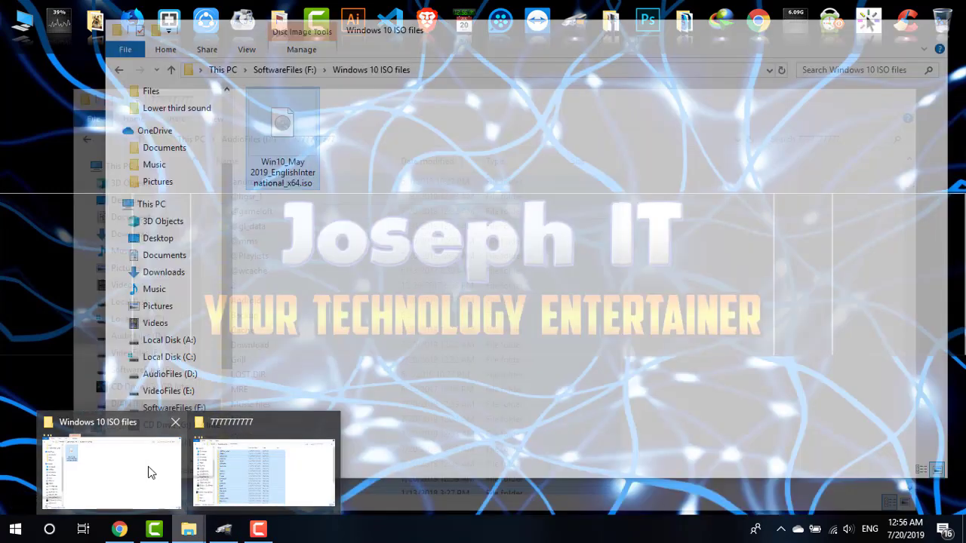
Drag the Win10_May2019 ISO from Explorer into WiNToBootic as source, then minimise Explorer.
left_click(147, 470)
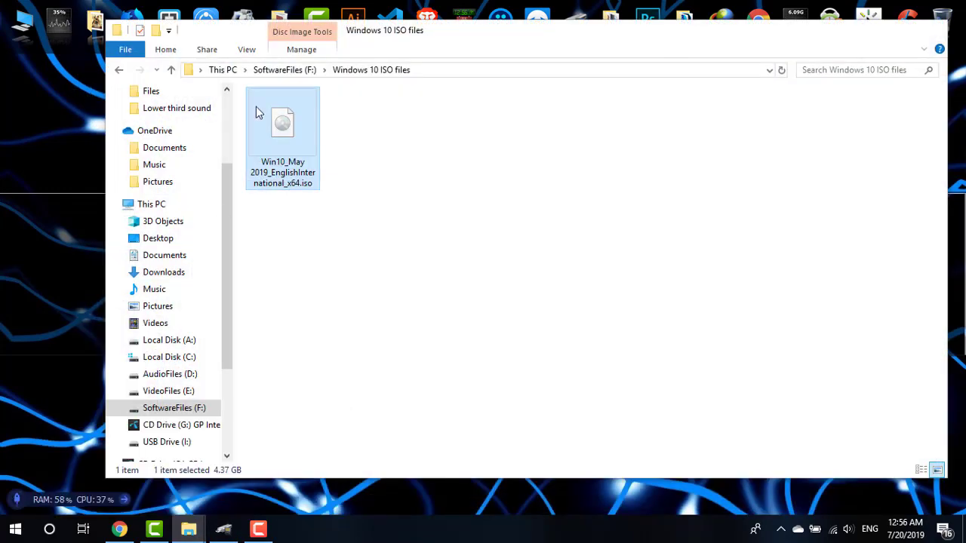
left_click_drag(264, 32, 666, 79)
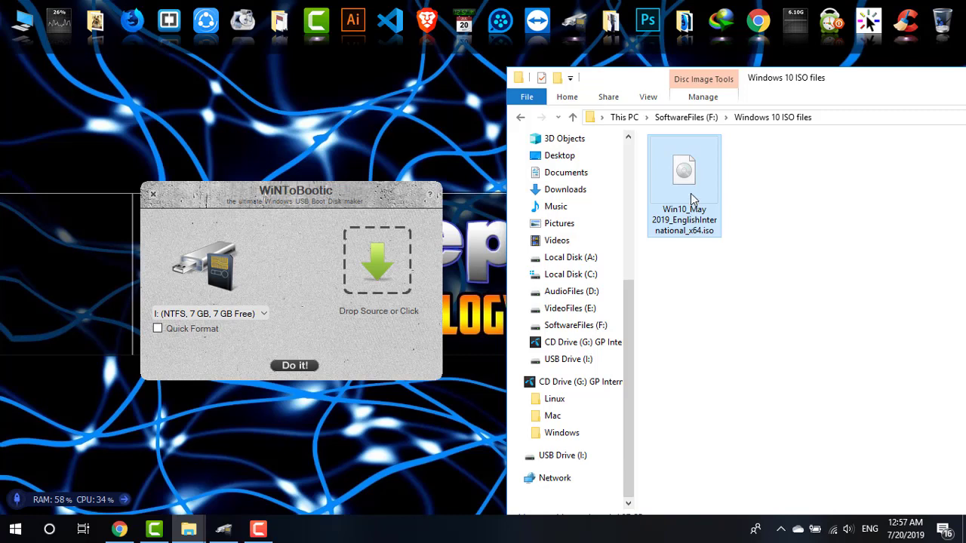
mouse_move(690, 198)
left_mouse_down()
mouse_move(725, 348)
mouse_move(376, 291)
left_mouse_up()
left_click_drag(376, 291, 375, 290)
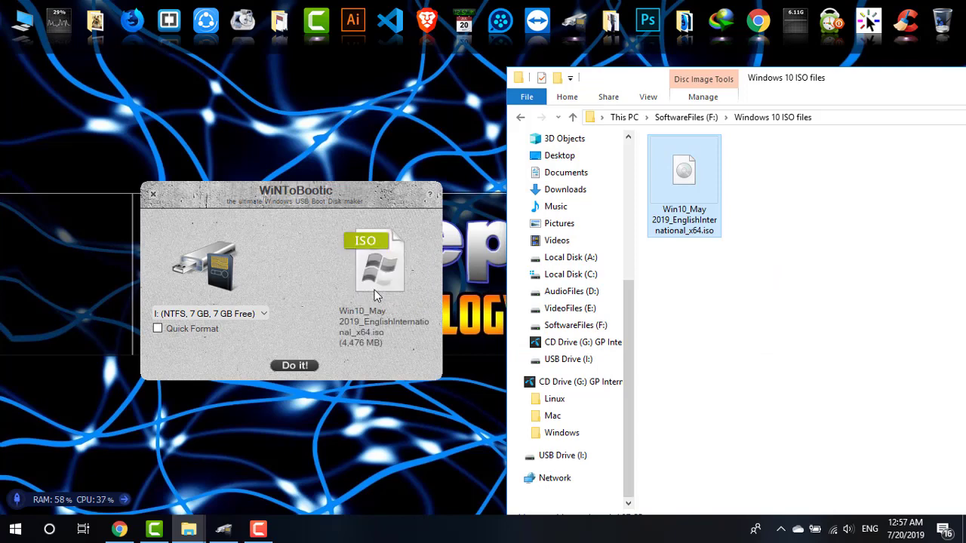
right_click(763, 81)
left_click(807, 133)
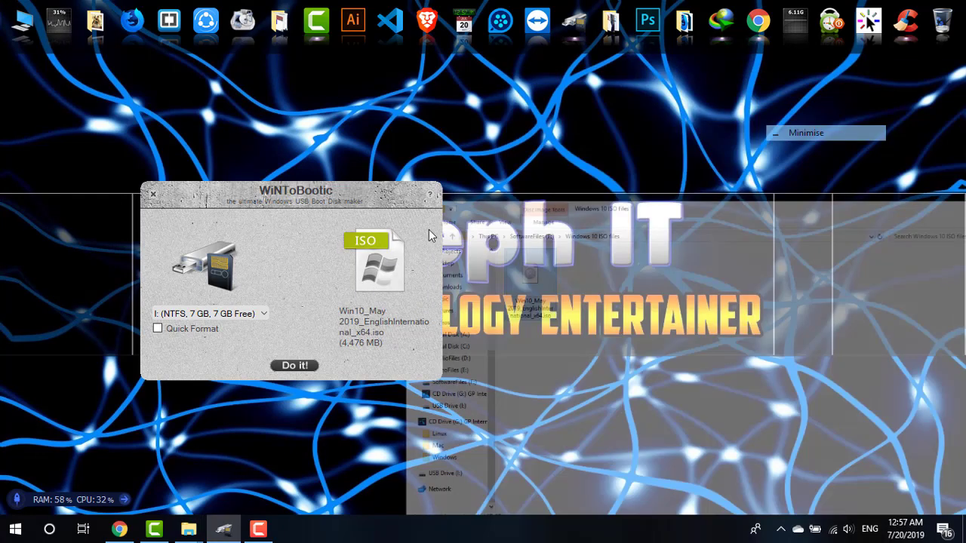
Write the Windows 10 ISO to drive I:, approving the confirmation and UAC prompts.
left_click_drag(347, 202, 480, 178)
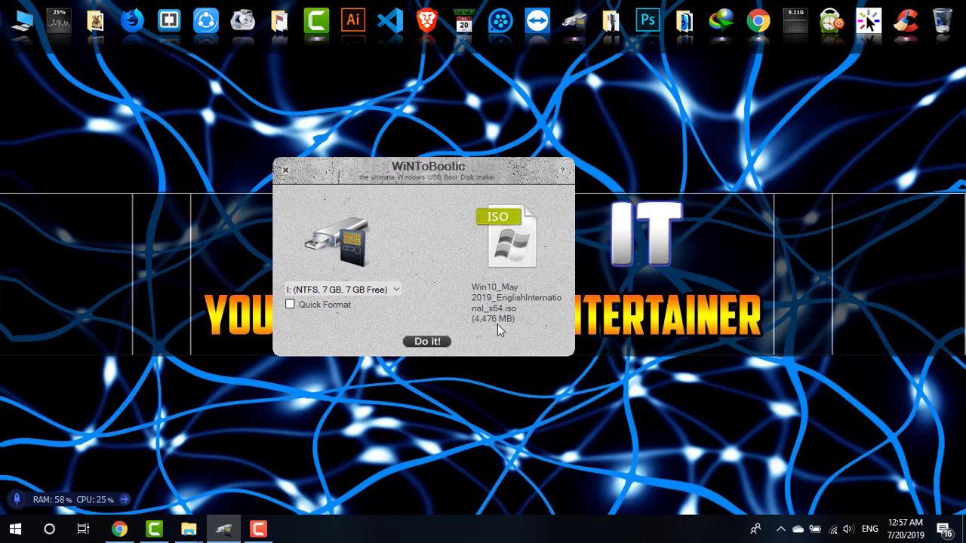
left_click(434, 343)
left_click(457, 310)
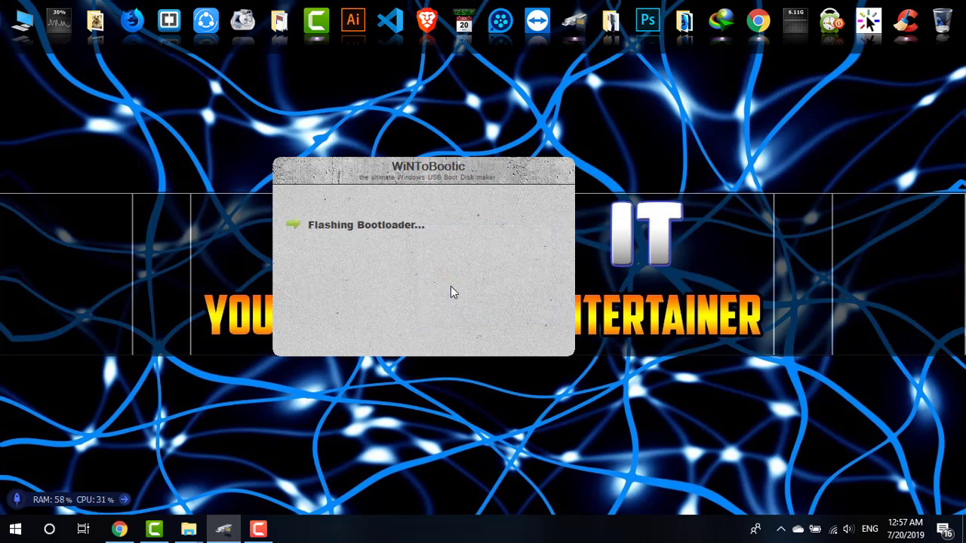
left_click_drag(416, 175, 461, 188)
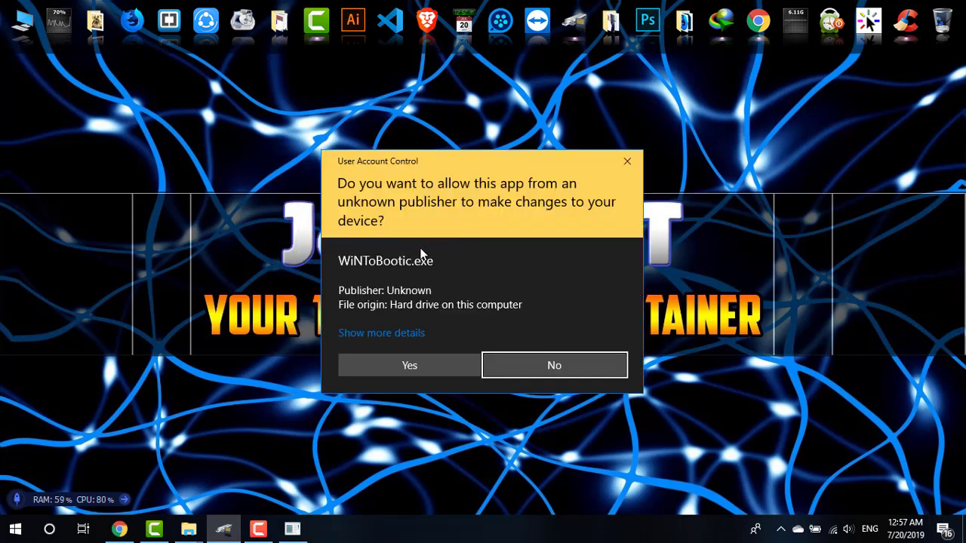
left_click(437, 367)
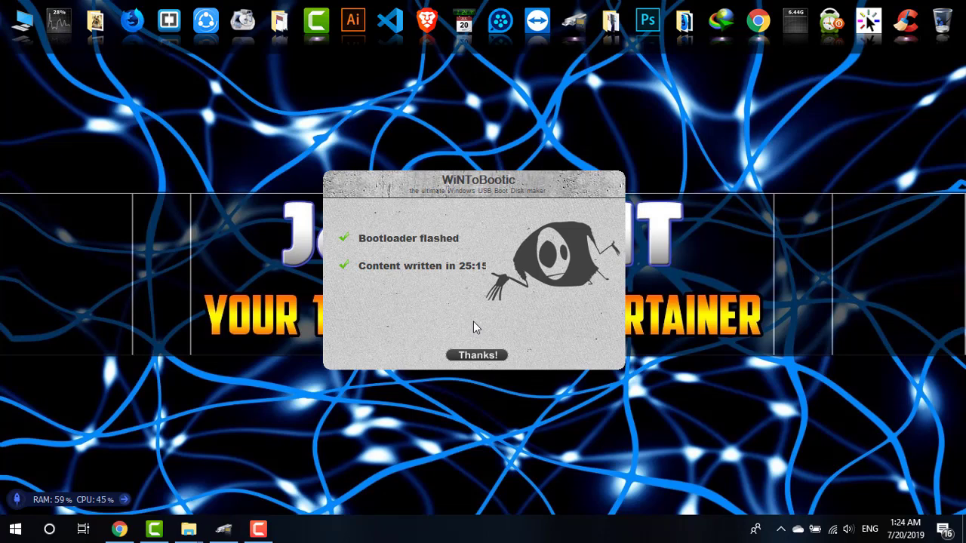
left_click(478, 356)
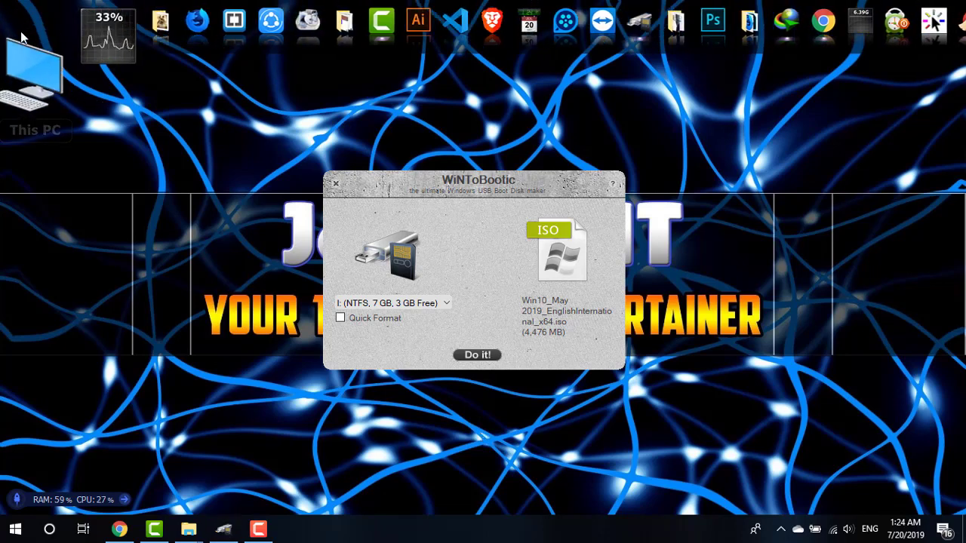
In This PC, confirm USB Drive (I:) has 2.81 GB free of 7.20 GB and browse into it.
left_click(22, 37)
left_click(219, 389)
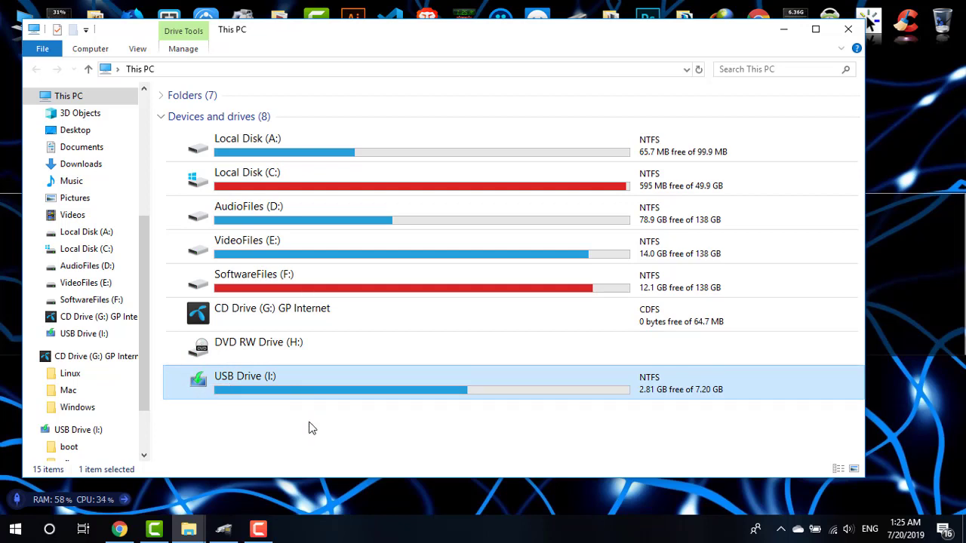
double_click(296, 398)
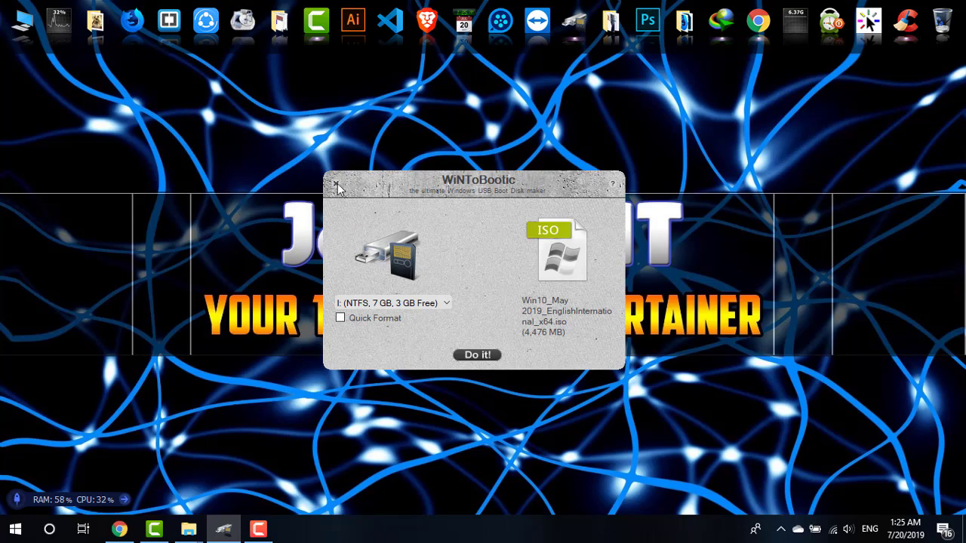
Close WiNToBootic with Alt+F4.
key("alt+F4")
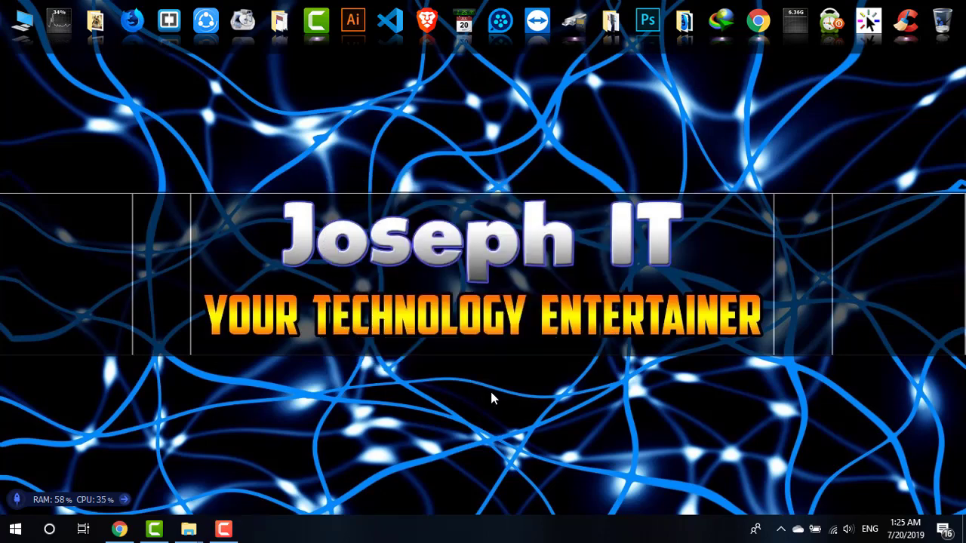